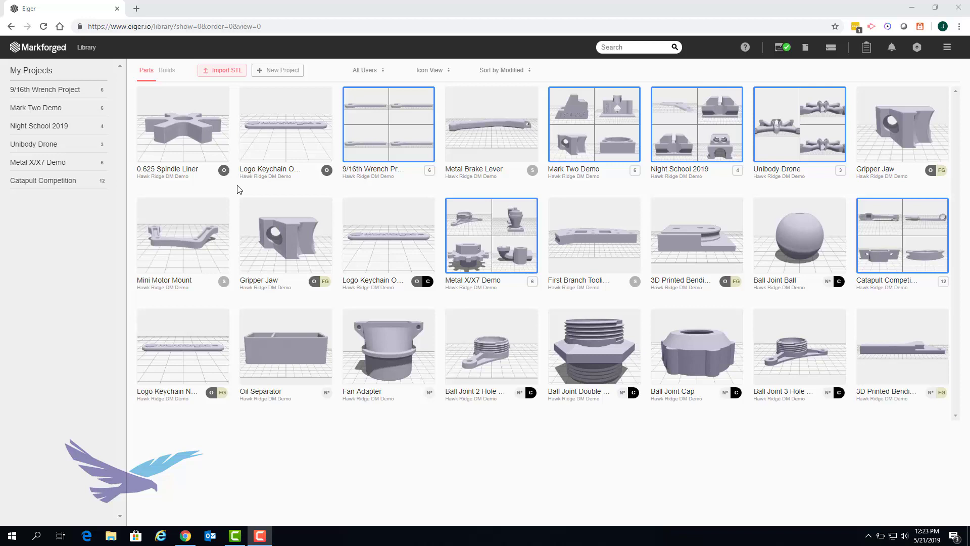
- Open the 0.625 Spindle Liner part and start a new print build with it on the bed
click(219, 161)
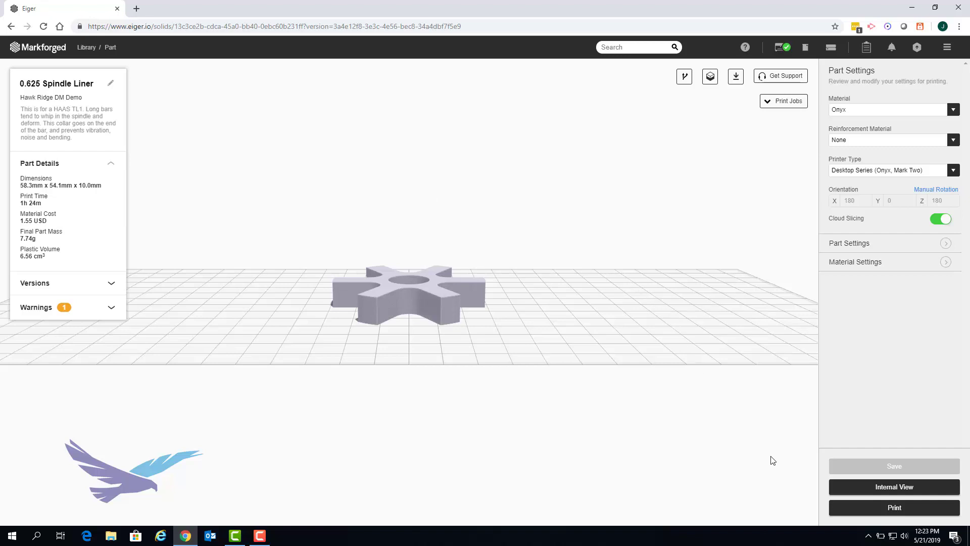
click(842, 507)
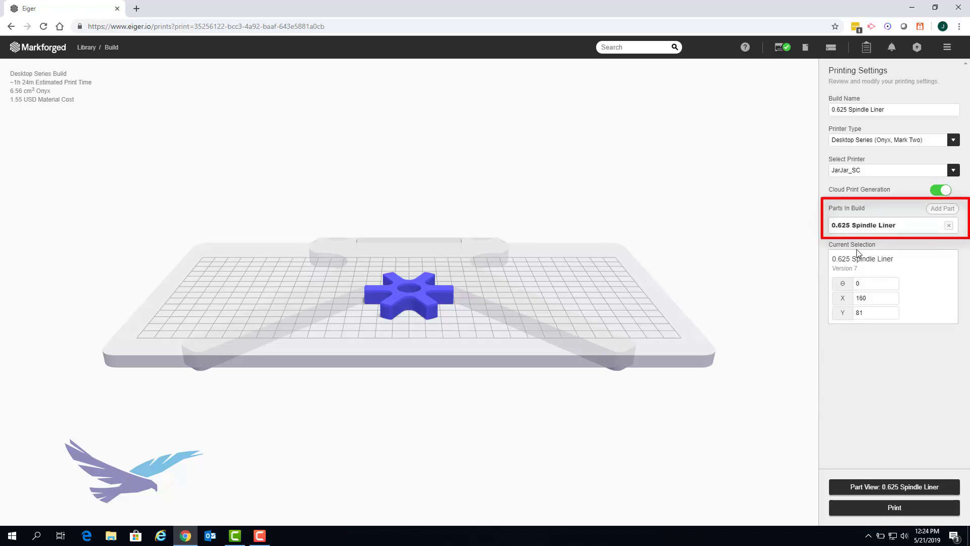
- Add two more 0.625 Spindle Liner copies so the bed holds three liners
click(933, 212)
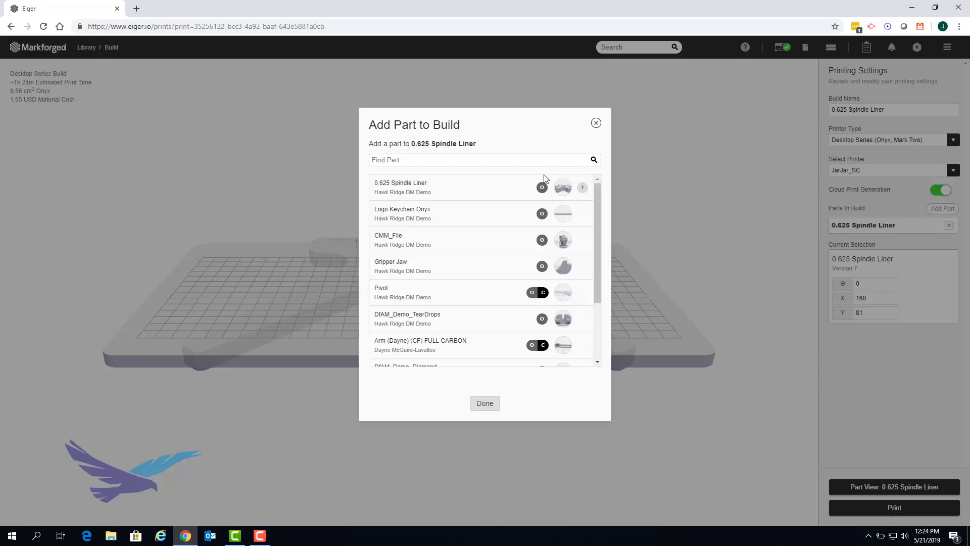
click(493, 191)
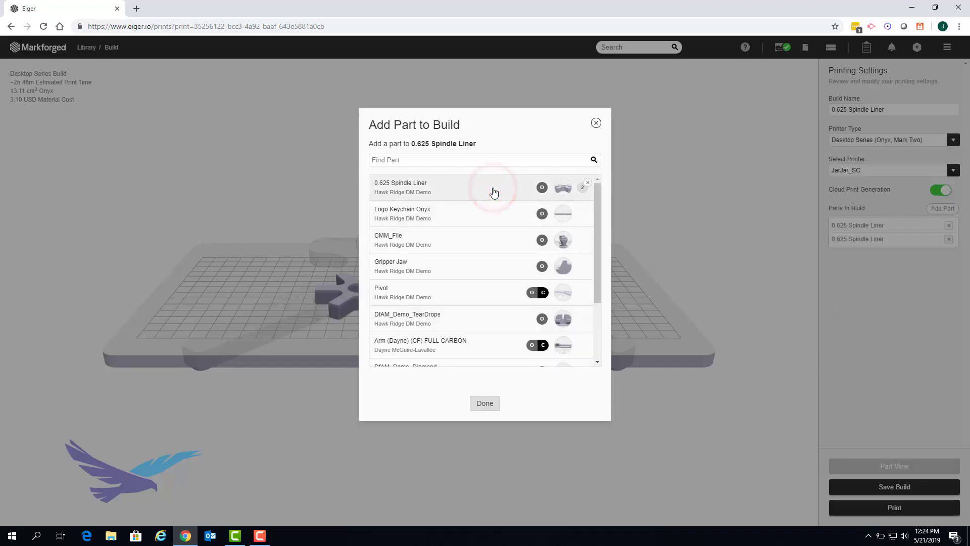
click(494, 192)
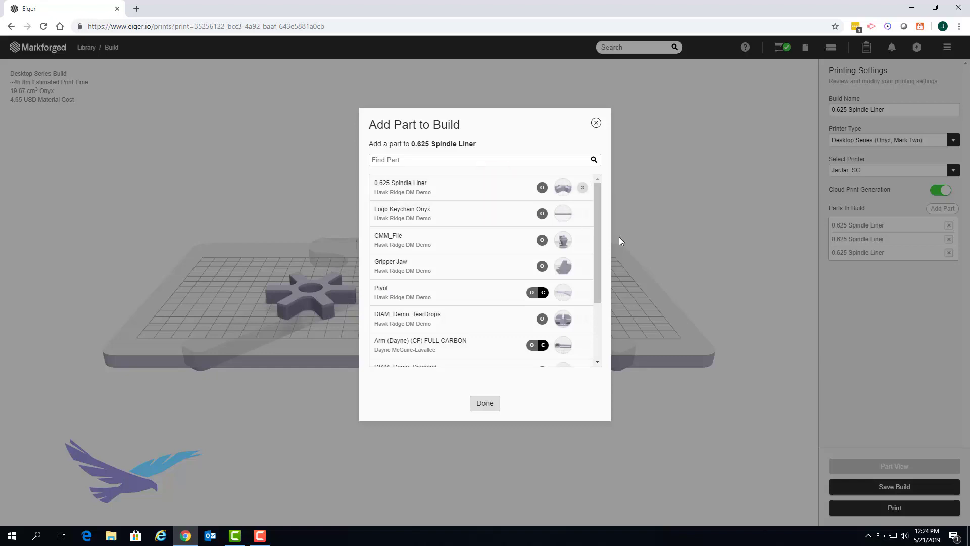
click(486, 405)
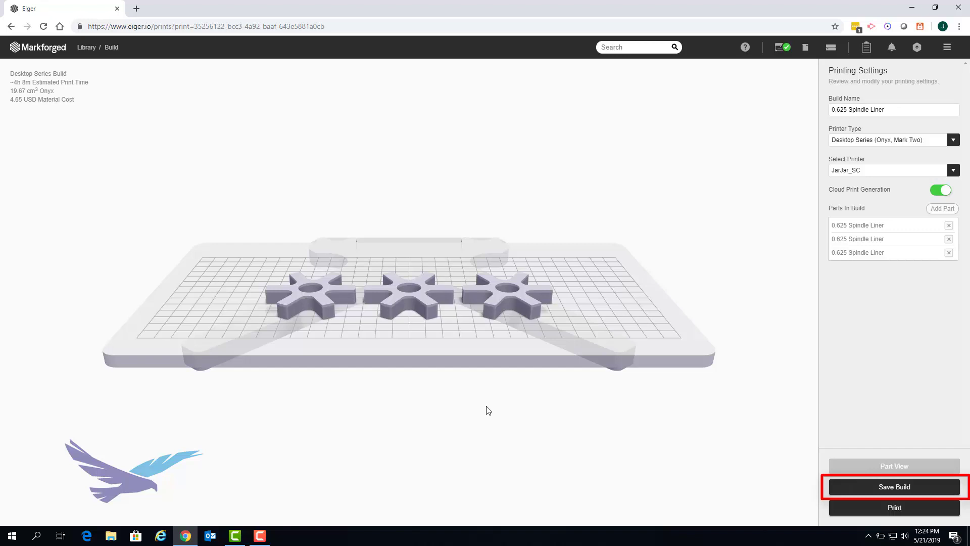
- Move the left and right liners toward the upper corners and rotate the right one to -45°
drag(475, 334, 473, 413)
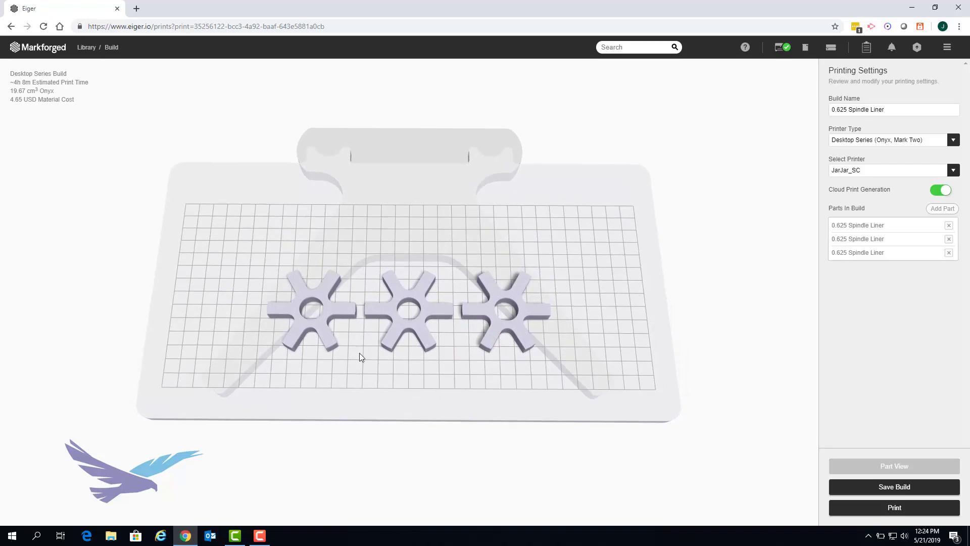
click(332, 346)
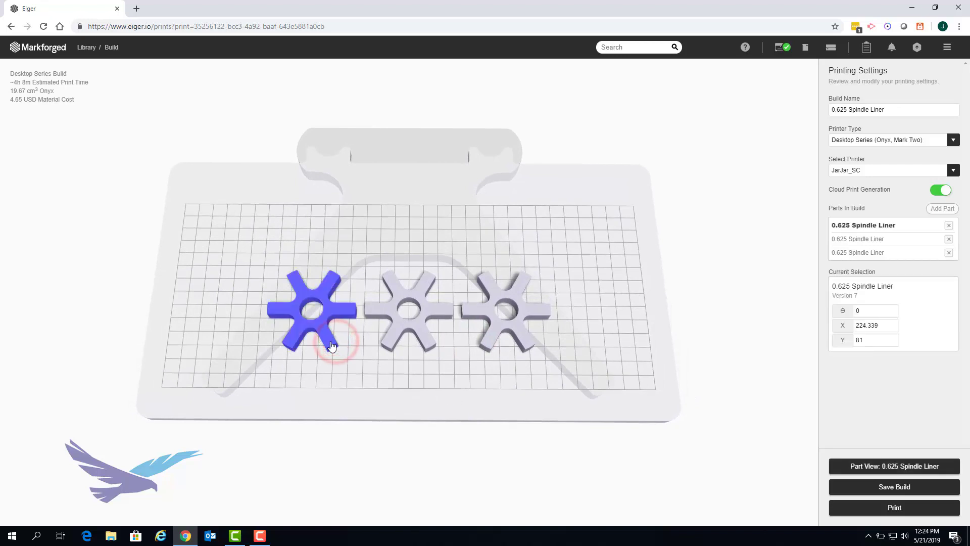
drag(332, 346, 244, 278)
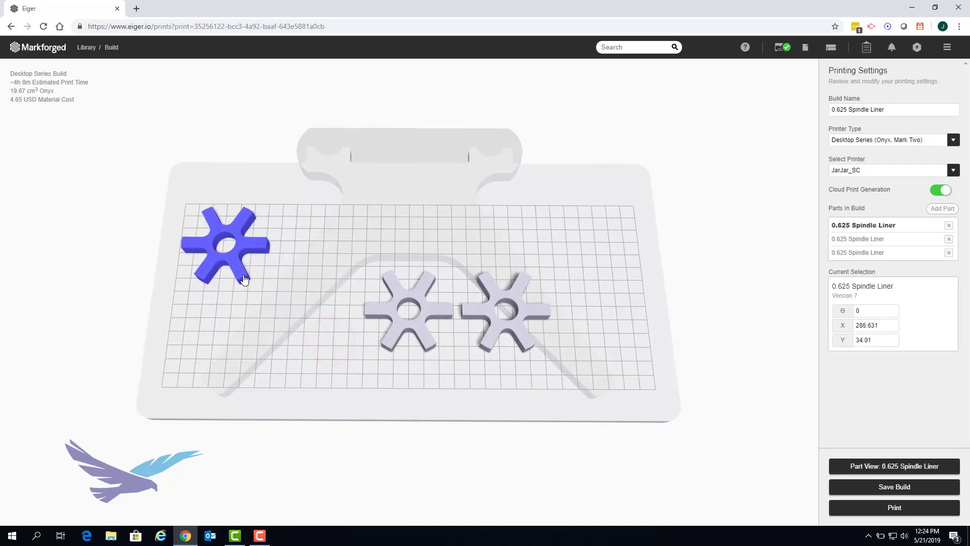
drag(493, 289, 581, 234)
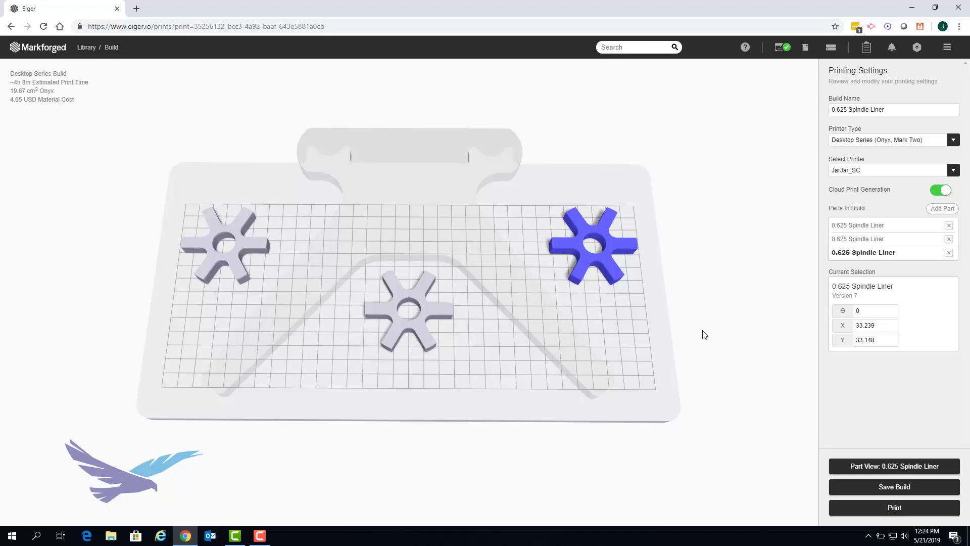
click(893, 313)
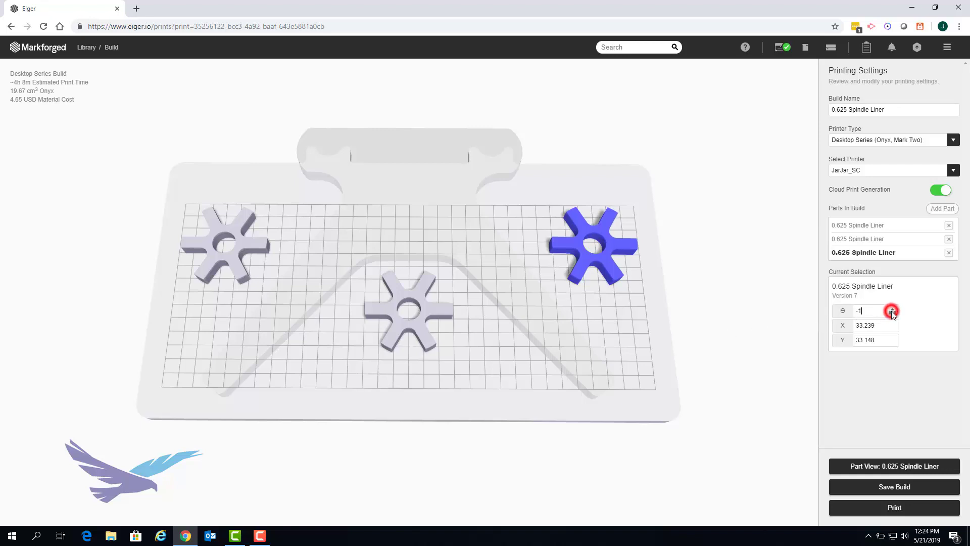
drag(892, 312, 892, 313)
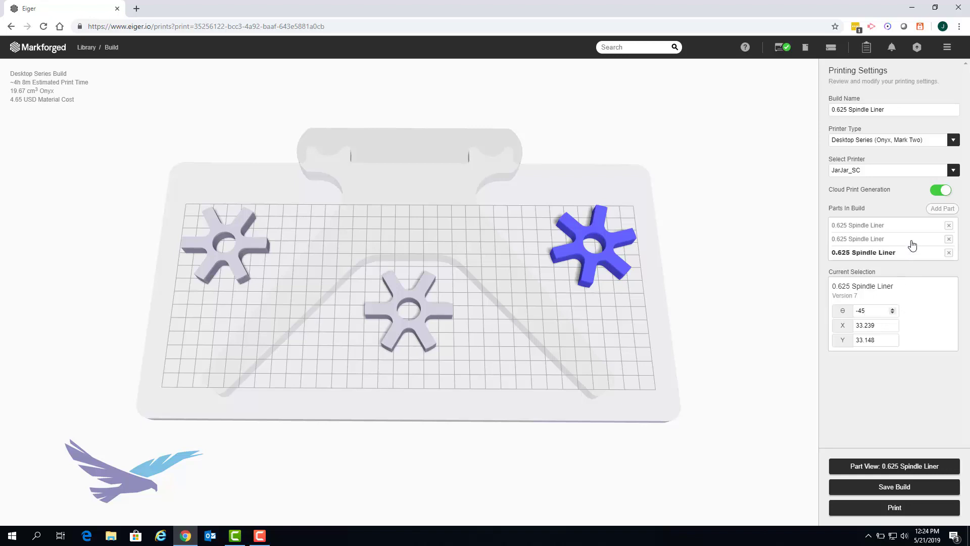
- Add the Logo Keychain Onyx and drag it out from under the centre liner to X 69.592, Y 104.766
click(934, 210)
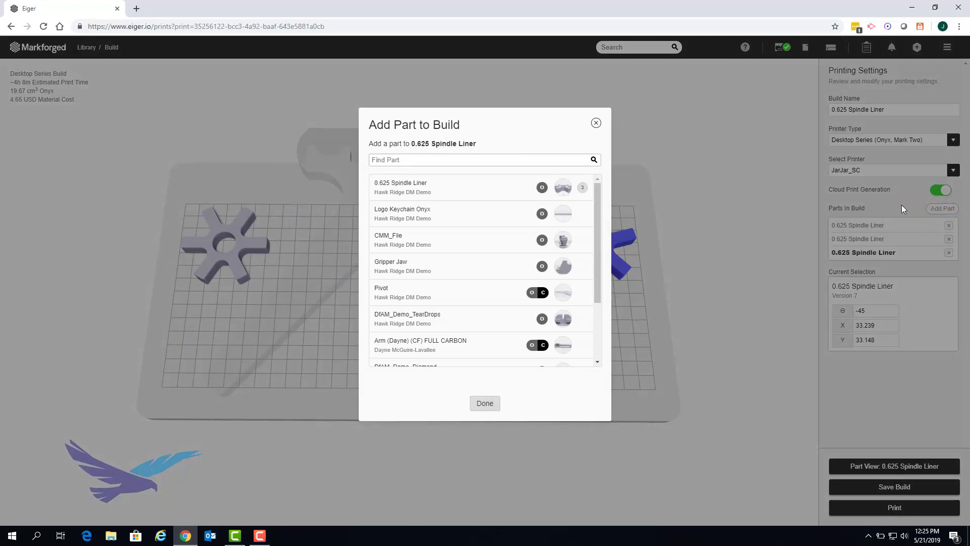
click(489, 215)
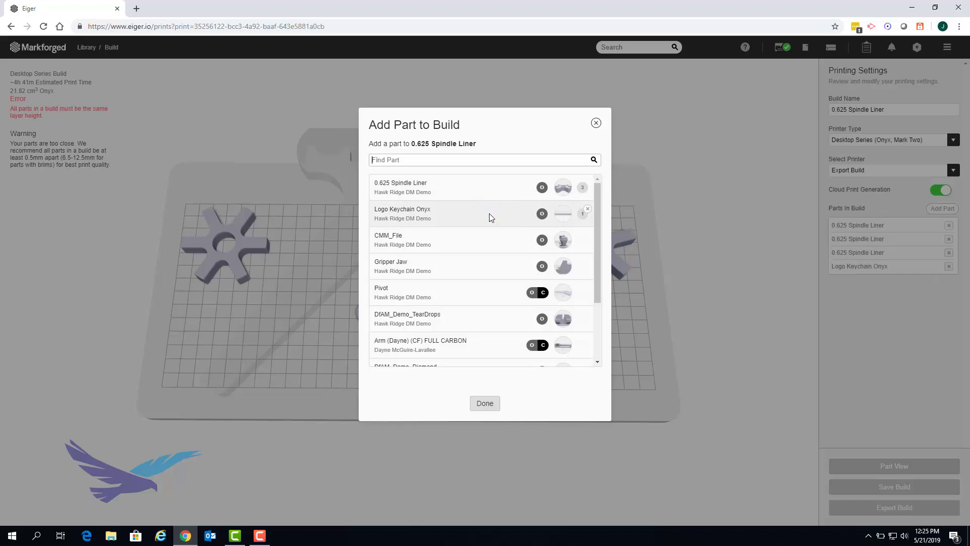
click(493, 404)
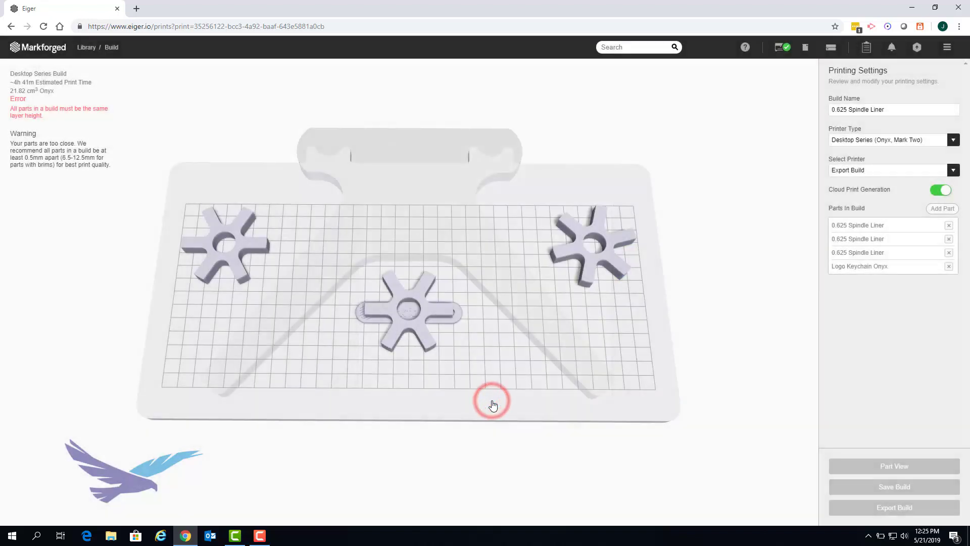
drag(450, 323, 590, 363)
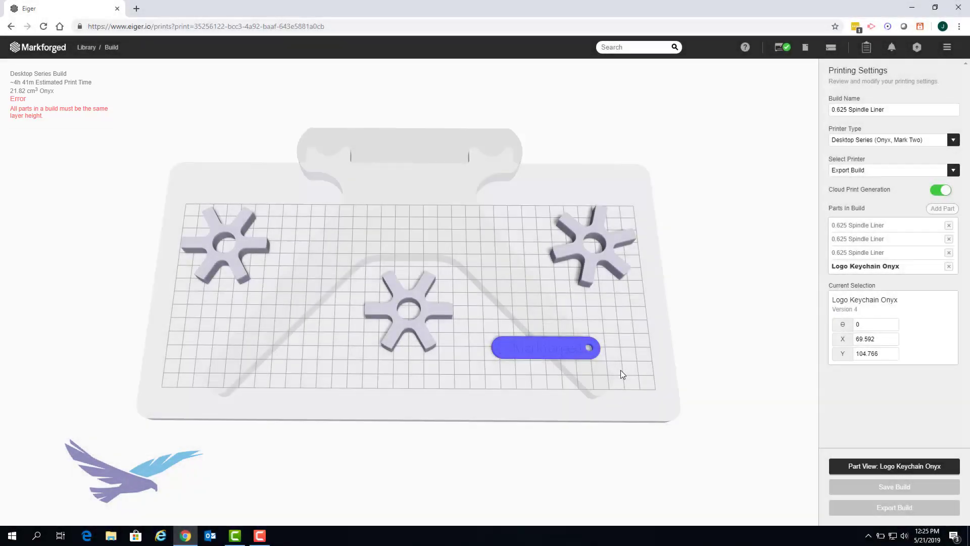
- Remove the keychain and the third liner, then rename the build 'Dual Spindle Build'
click(949, 266)
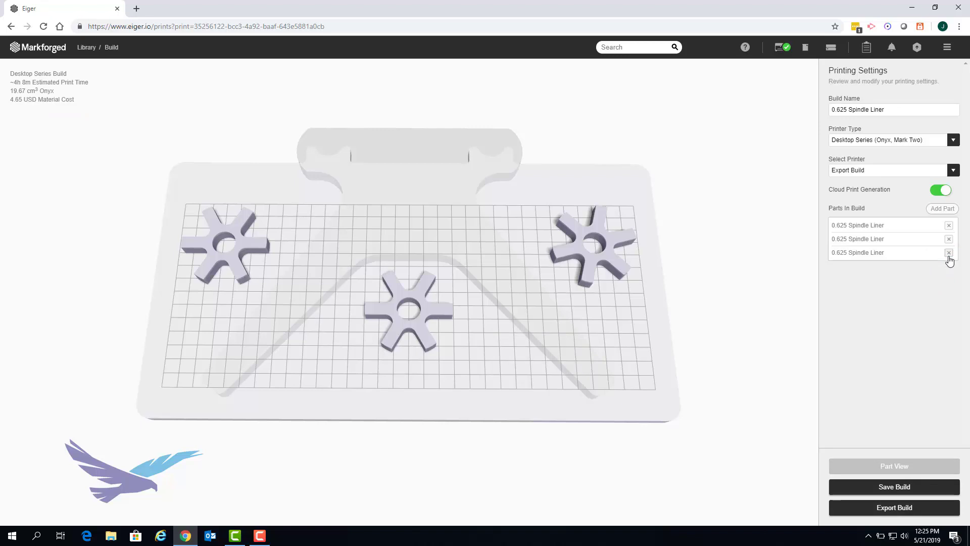
click(949, 253)
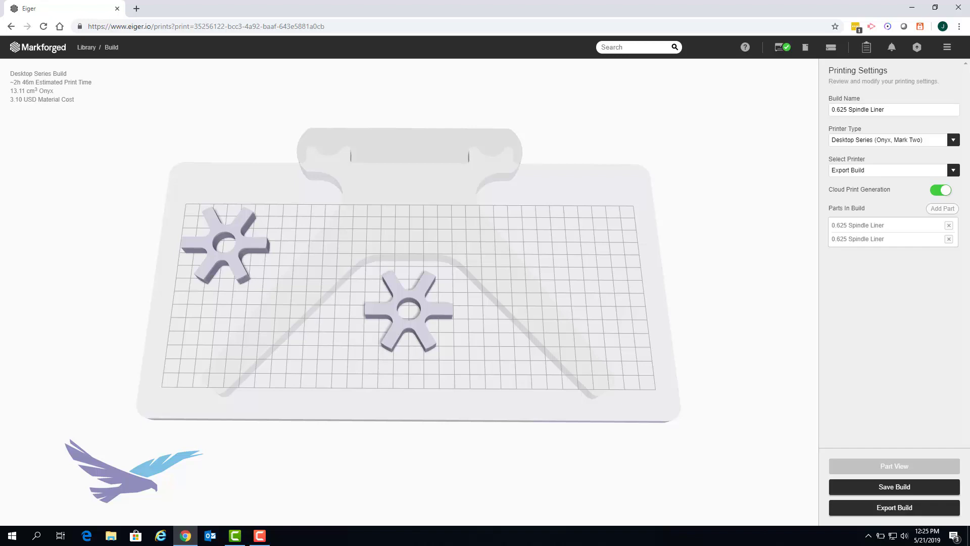
drag(899, 111, 808, 112)
text(Dual Spindle Build)
- Switch the printer to JarJar_SC, then back to Export Build, and save the build
click(833, 170)
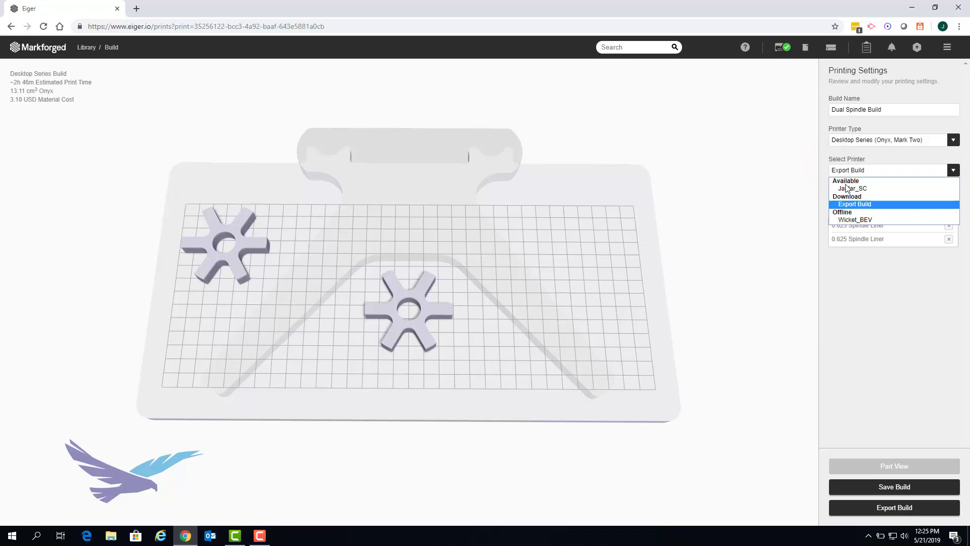
click(846, 188)
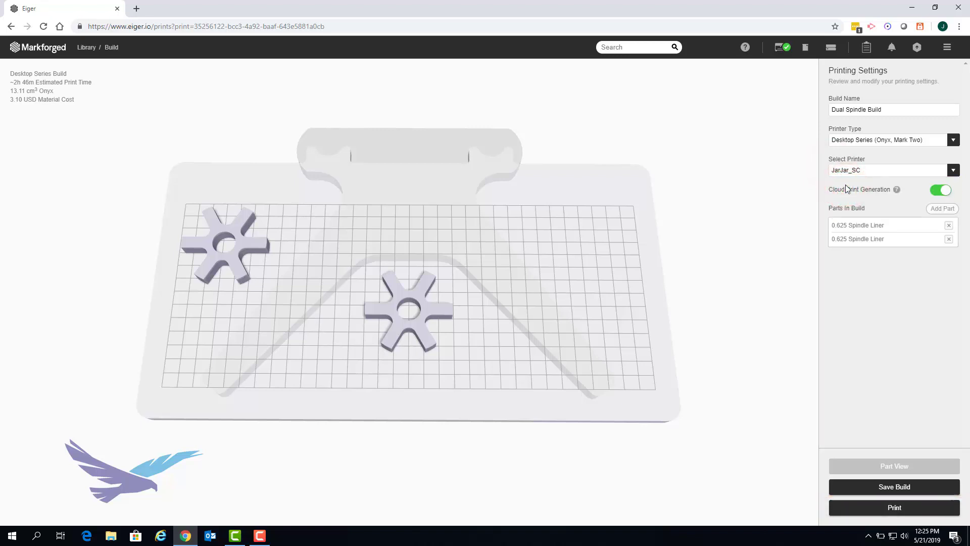
click(848, 174)
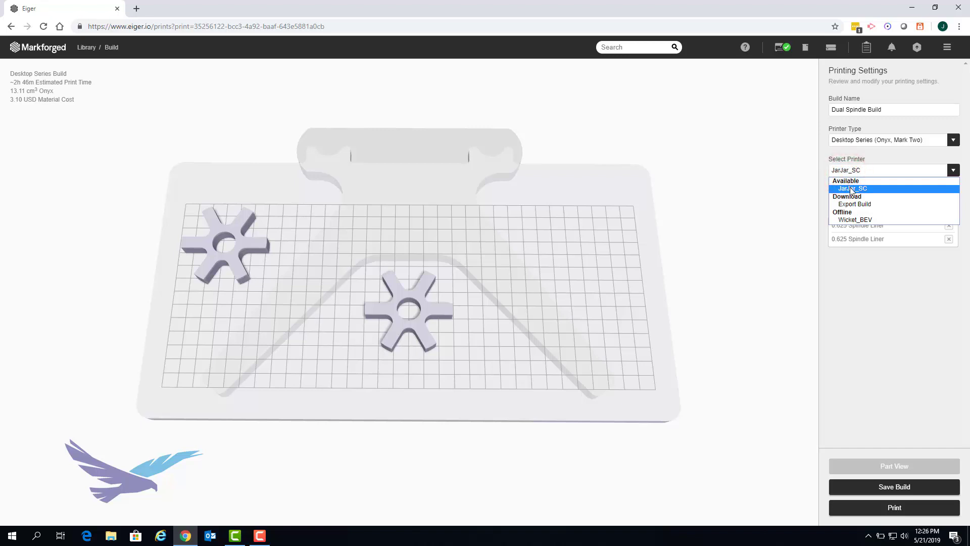
click(853, 204)
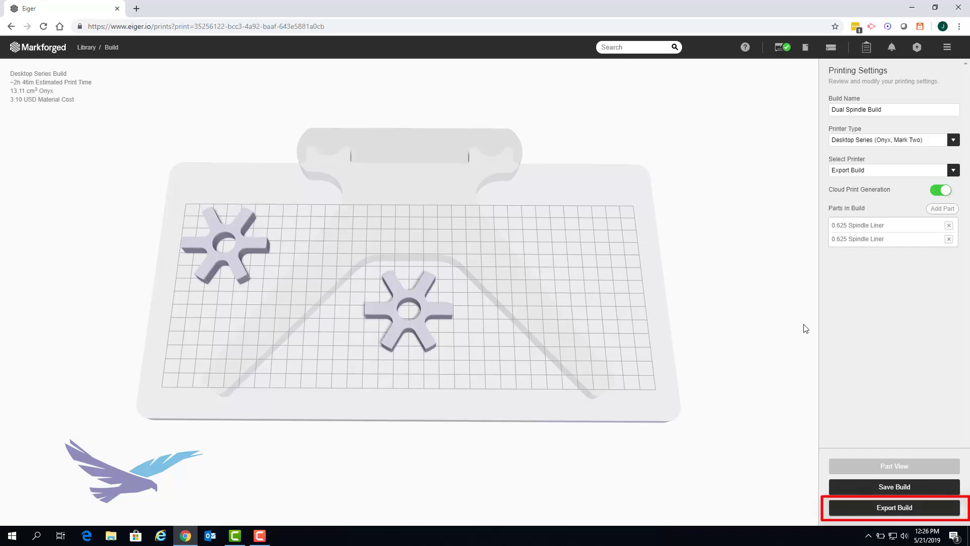
click(833, 486)
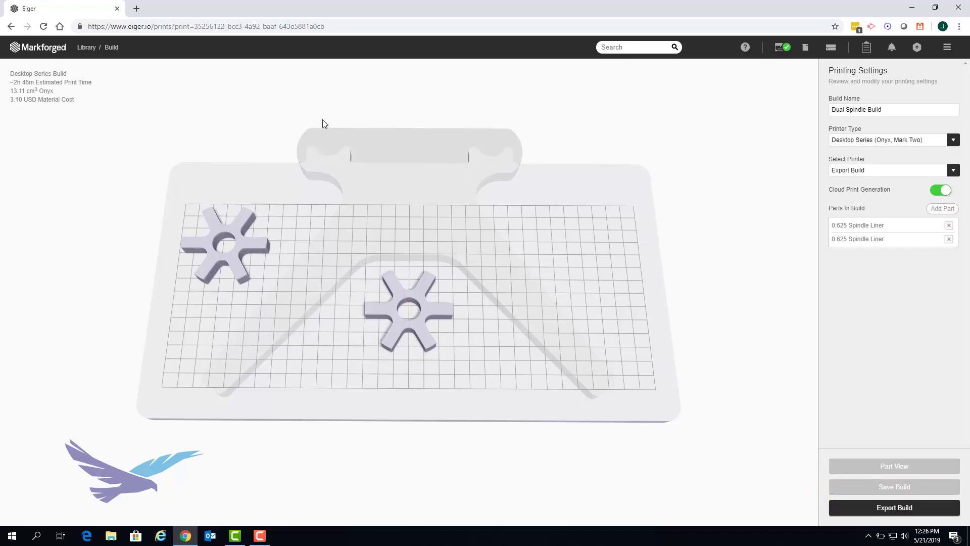
- Open the saved three-liner 0.625 Spindle Liner build from the library's Builds list
click(87, 48)
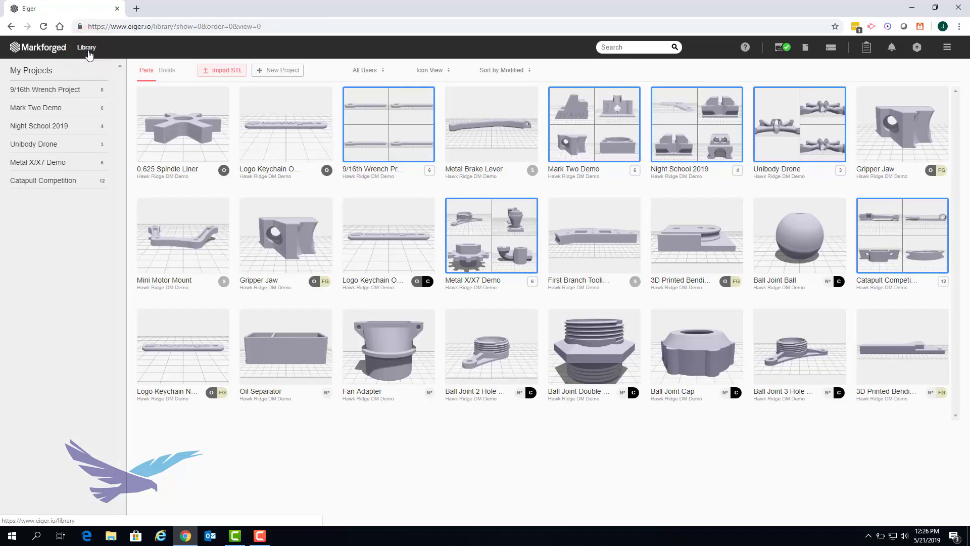
click(158, 70)
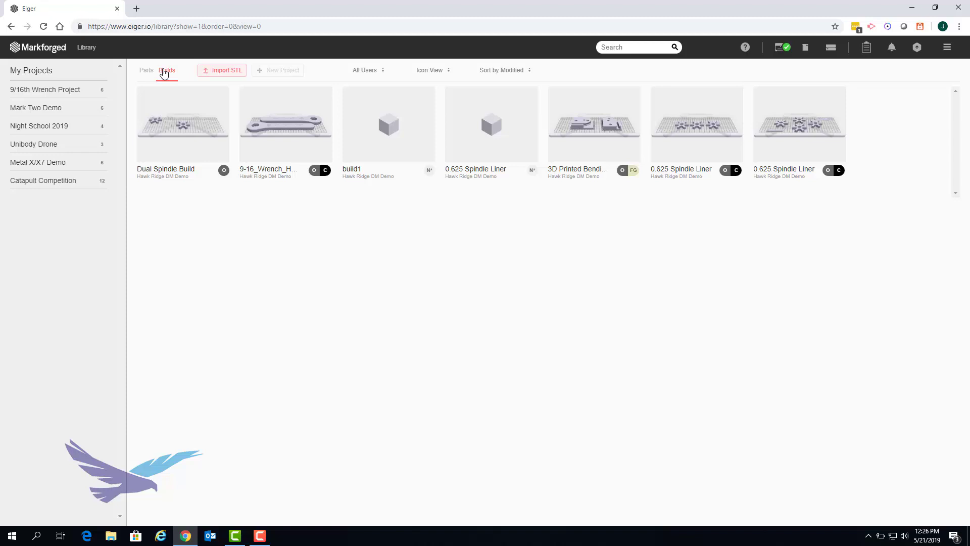
click(700, 155)
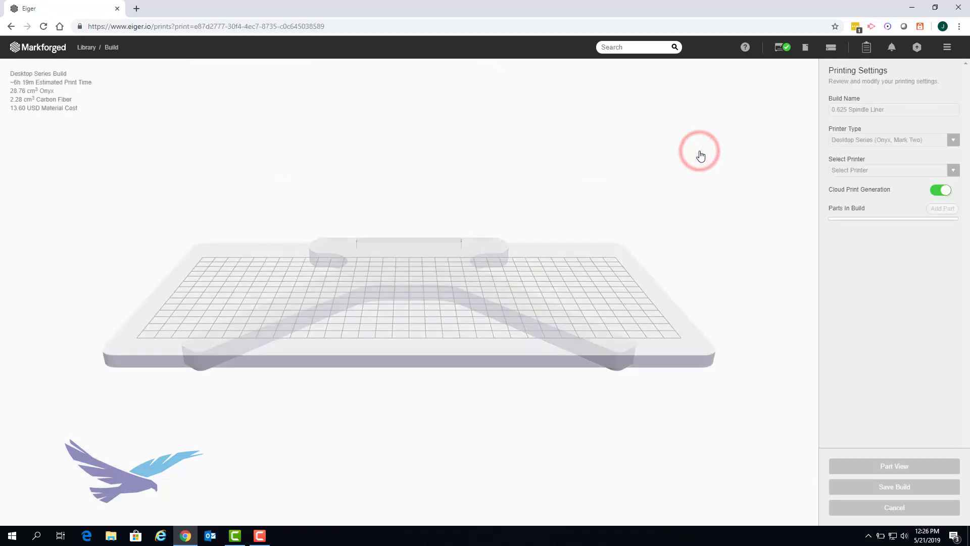
- Rename the build 'Triple Spindle Build' and save it
drag(599, 184, 598, 271)
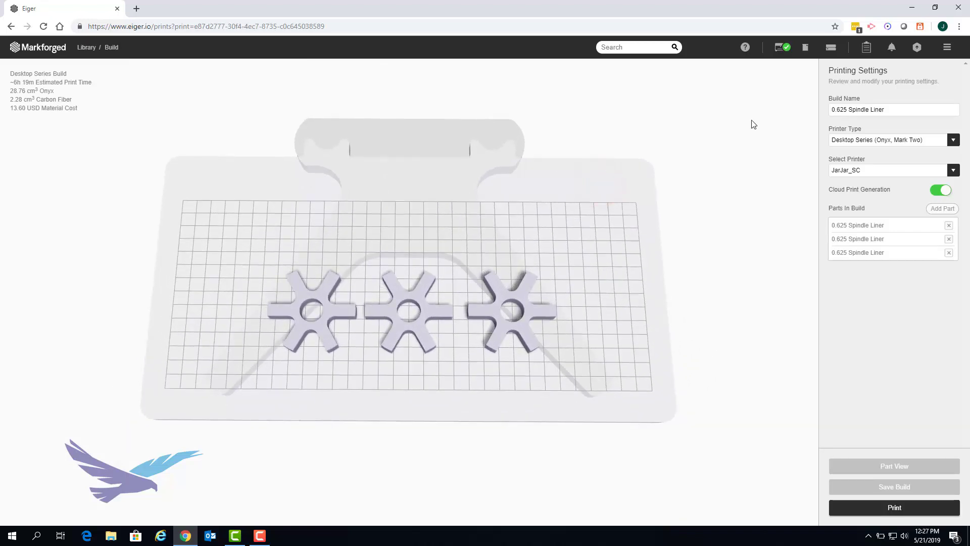
triple_click(901, 111)
text(Trip)
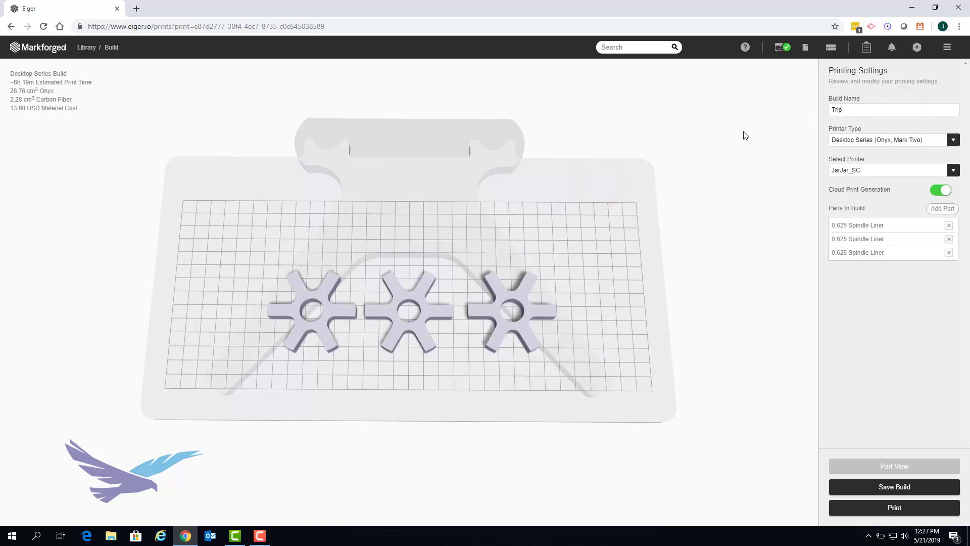
text(le Spindle Build)
click(847, 487)
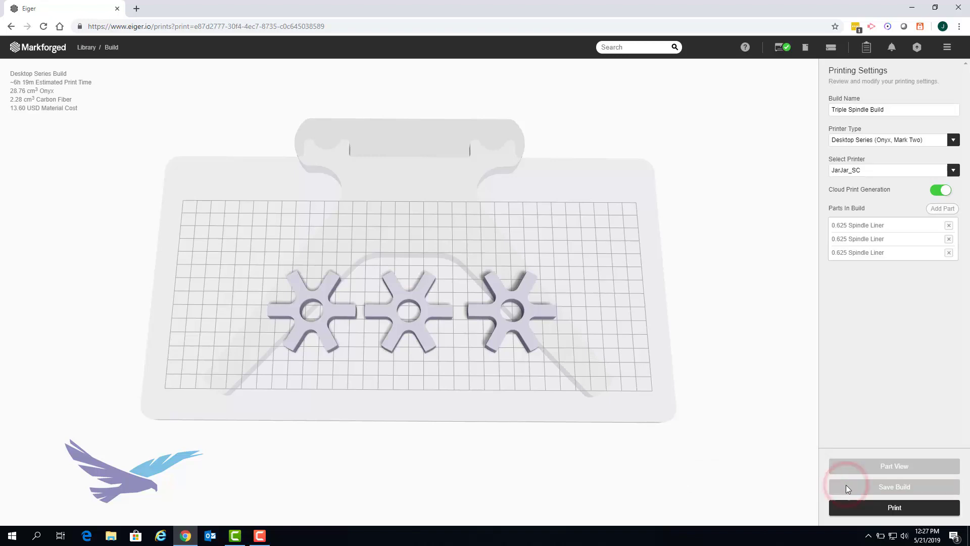
- Delete the Dual Spindle Build from the library's Builds list, confirming the deletion
click(87, 48)
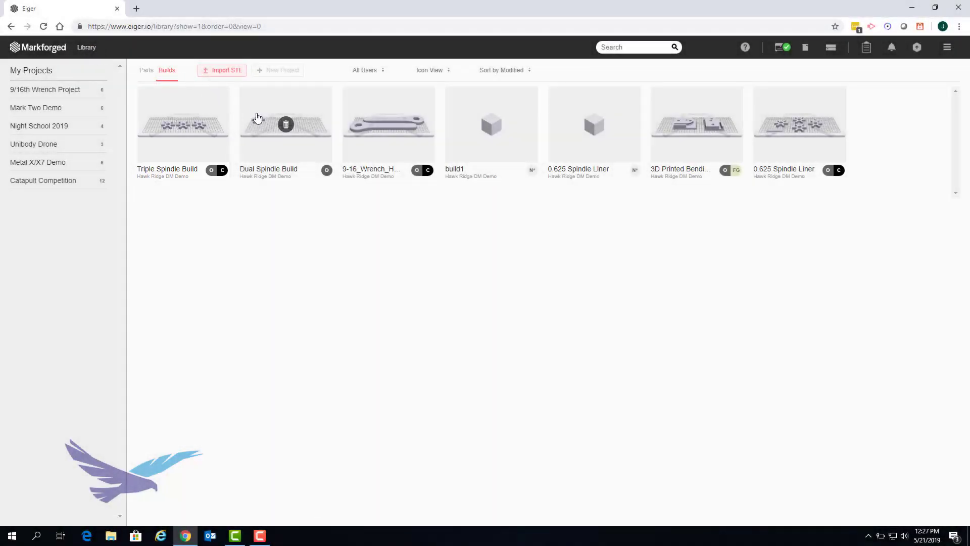
click(286, 130)
click(299, 125)
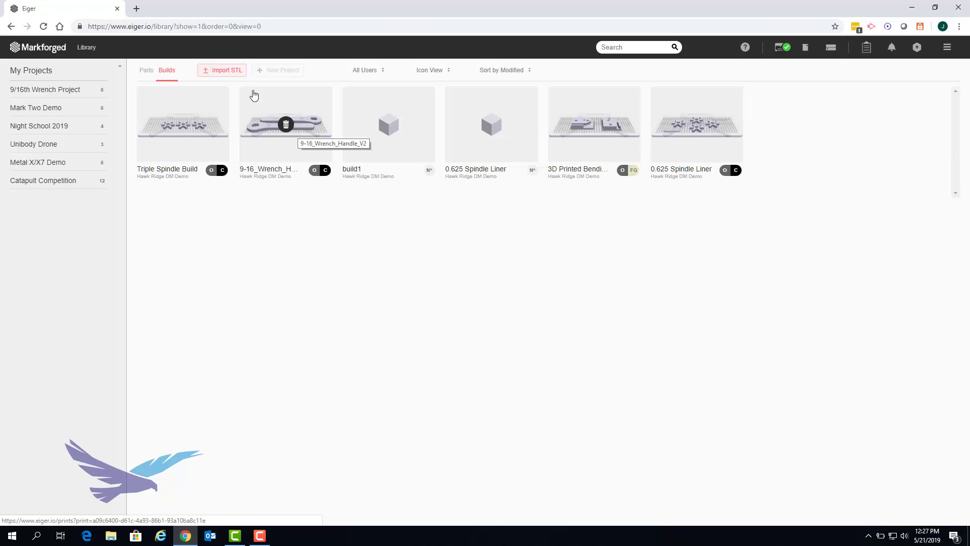
- Switch the library view from Builds to Parts
click(147, 71)
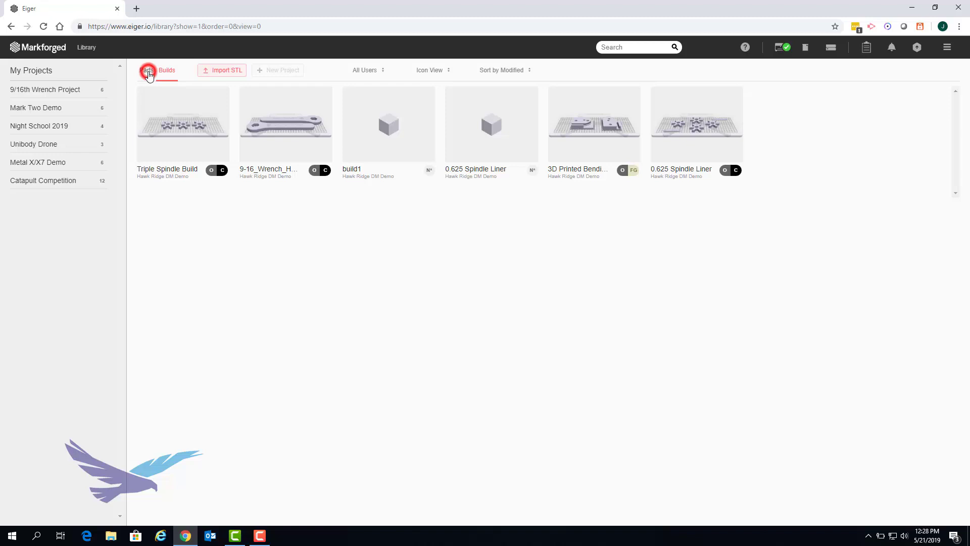